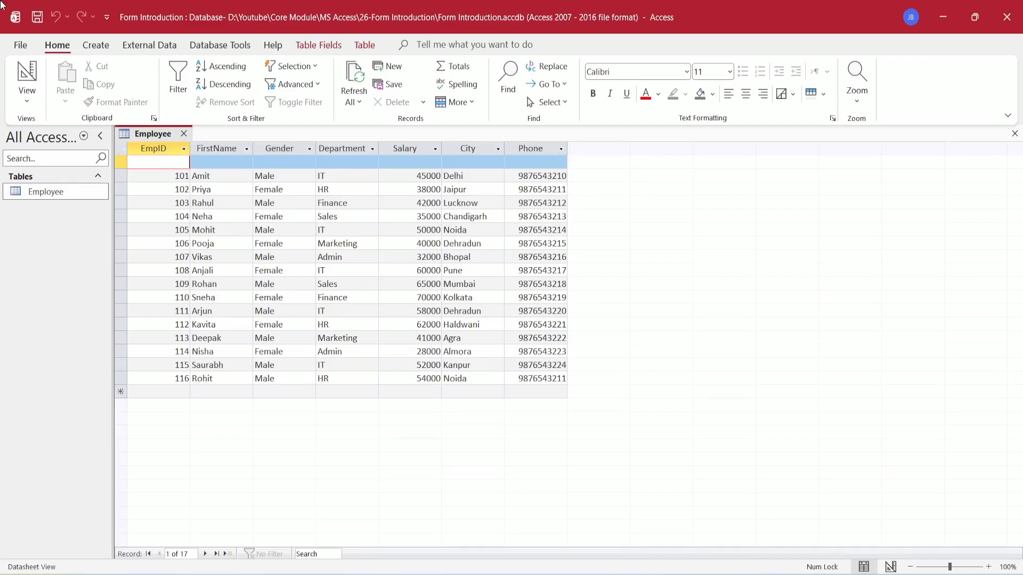
- Create a single-record form from the Employee table and browse through to the last record, 116
left_click(105, 46)
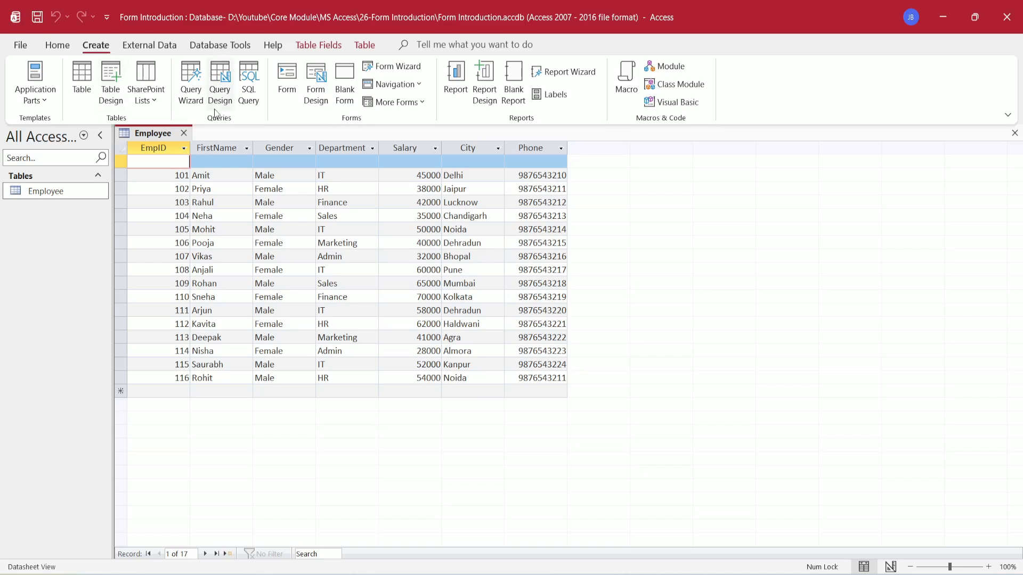
left_click(287, 80)
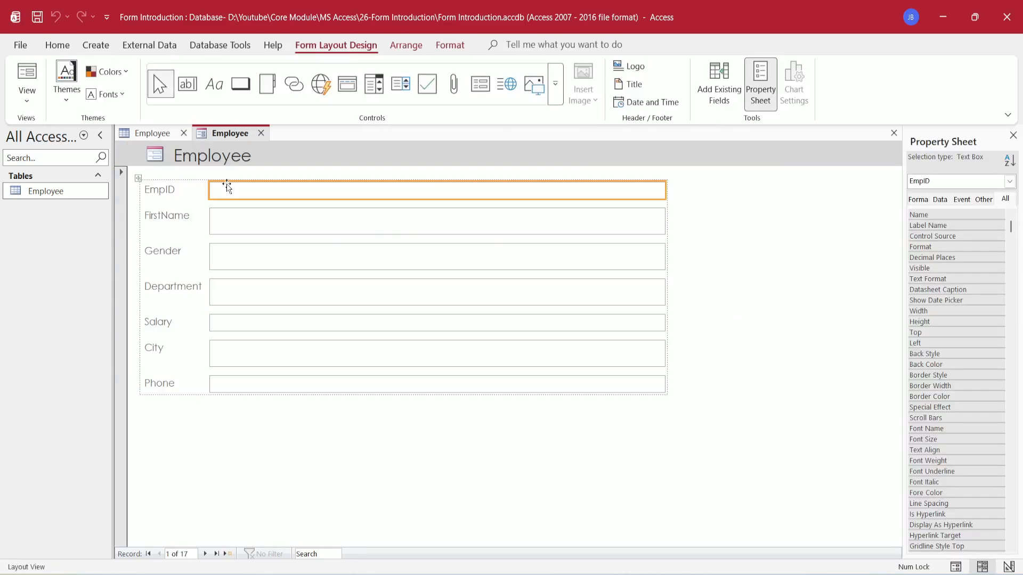
left_click(205, 554)
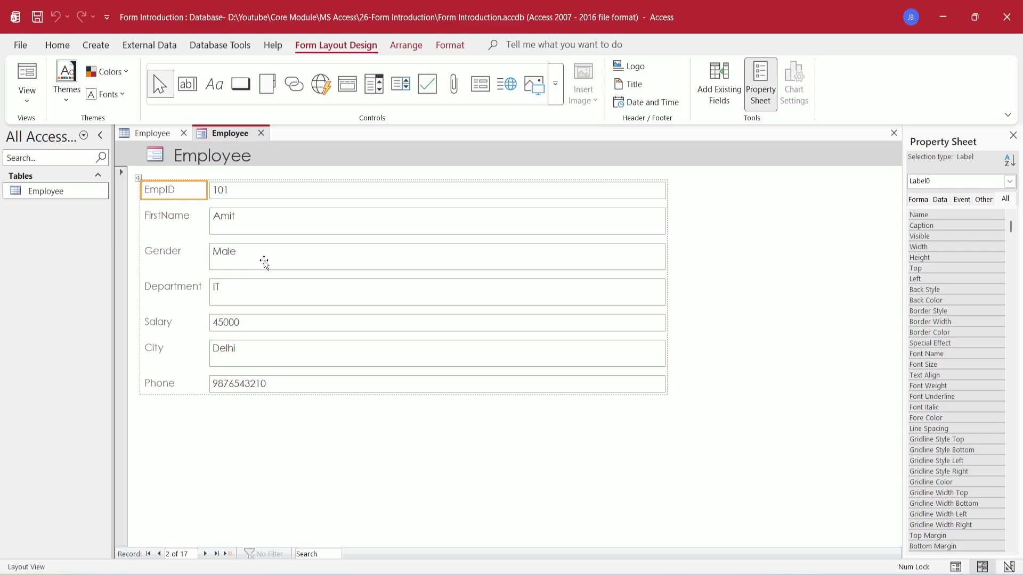
left_click(205, 554)
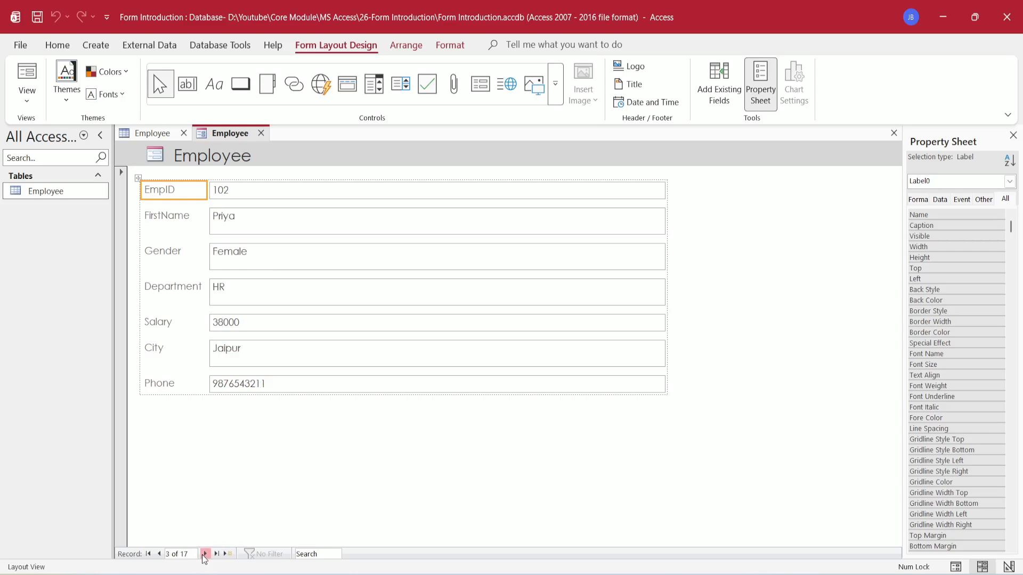
left_click(205, 554)
left_click(205, 554)
left_click(205, 554)
left_click(205, 555)
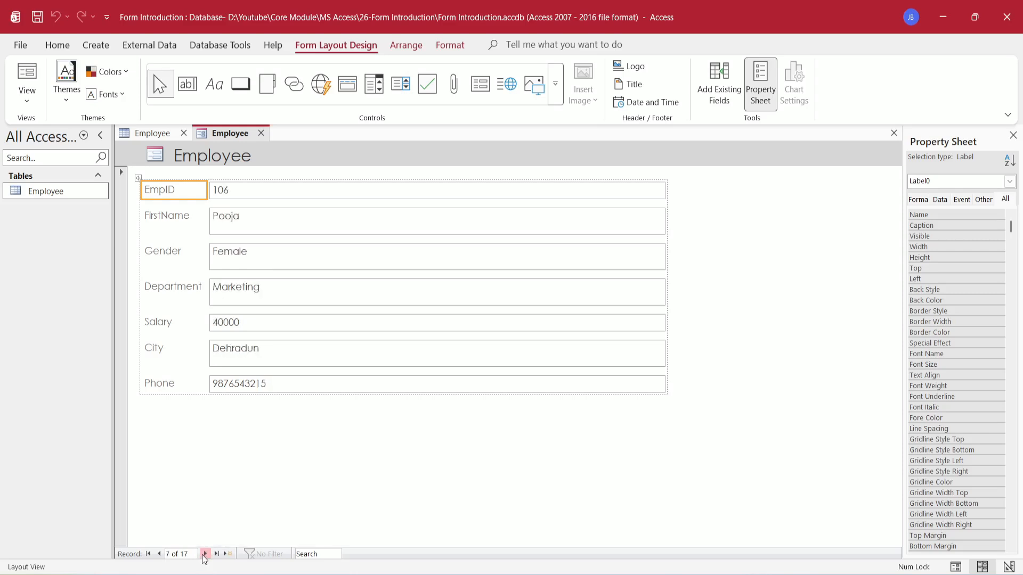
left_click(159, 554)
left_click(159, 554)
left_click(159, 554)
left_click(159, 554)
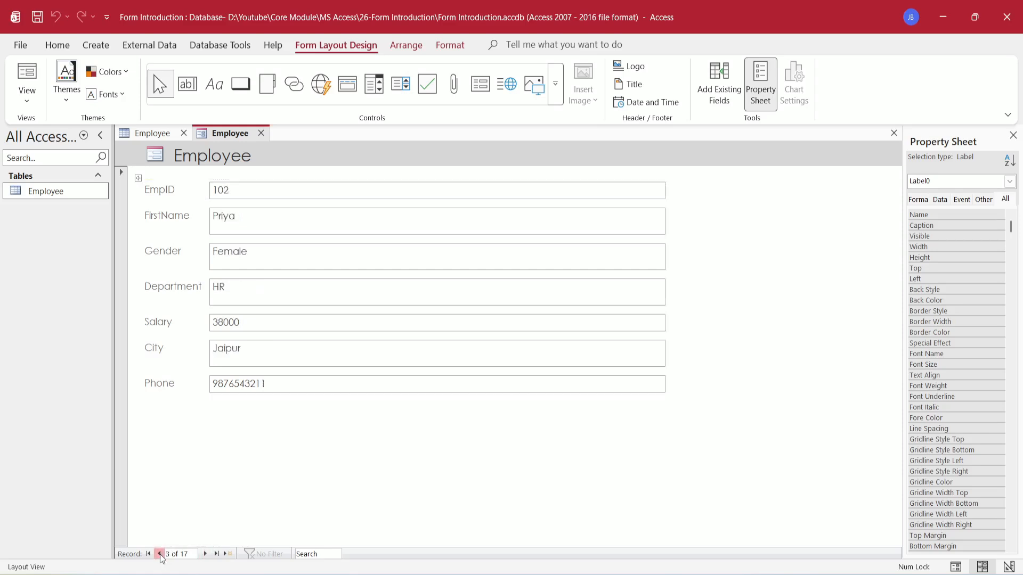
left_click(149, 554)
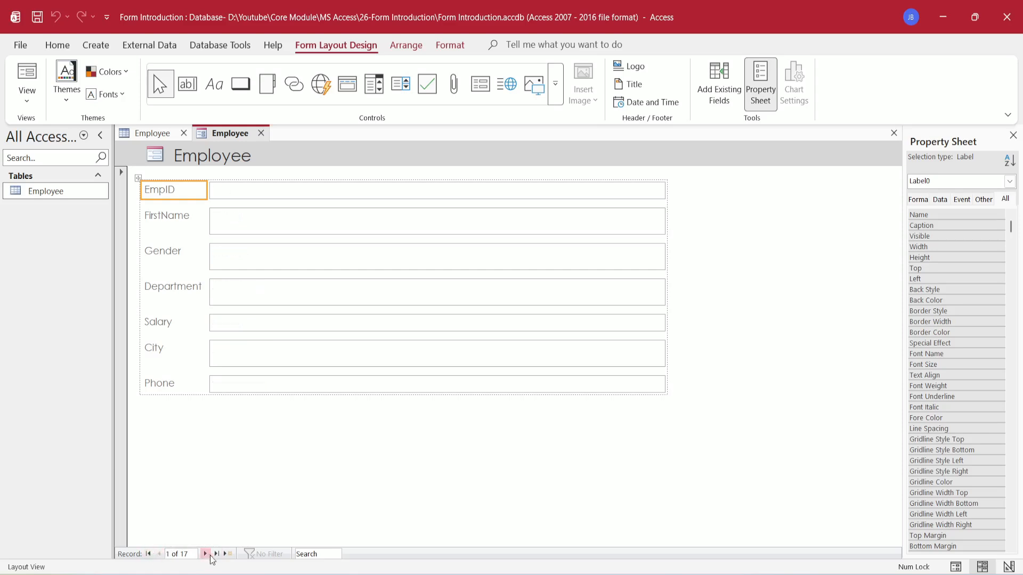
left_click(216, 554)
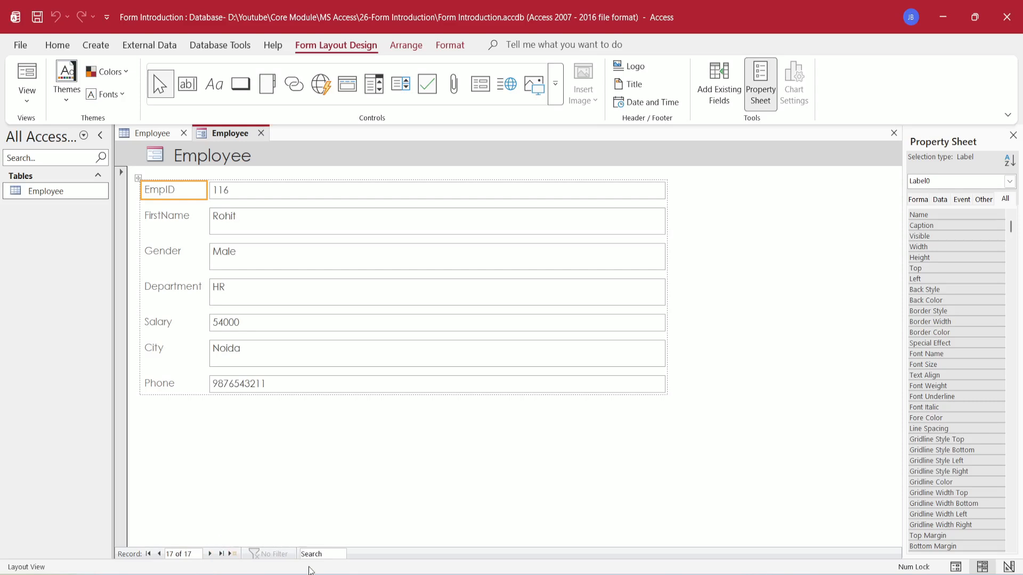
left_click(329, 556)
- Save the form as 'Single Form' and close it
key("ctrl+s")
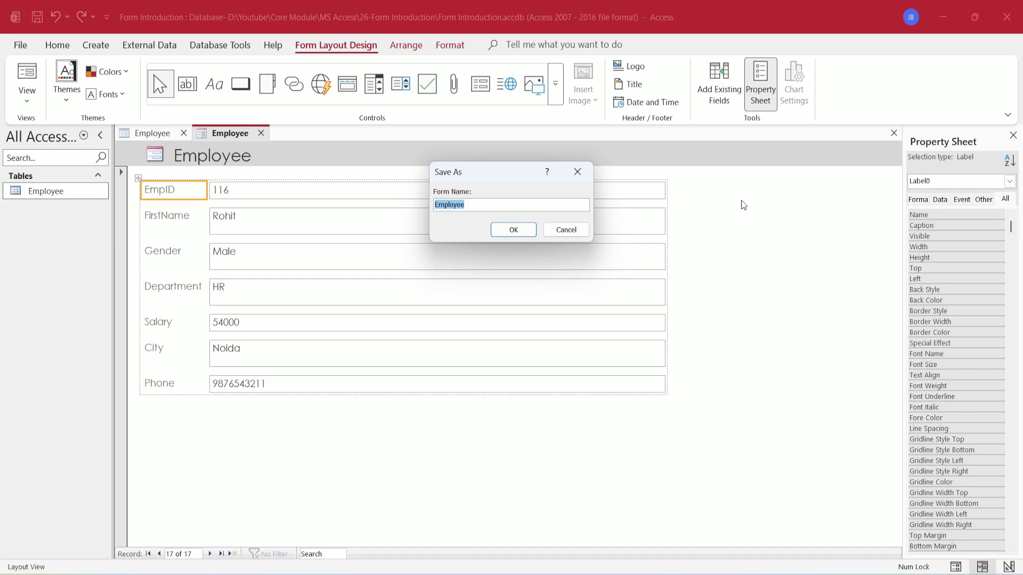
type("Single Form")
left_click(513, 230)
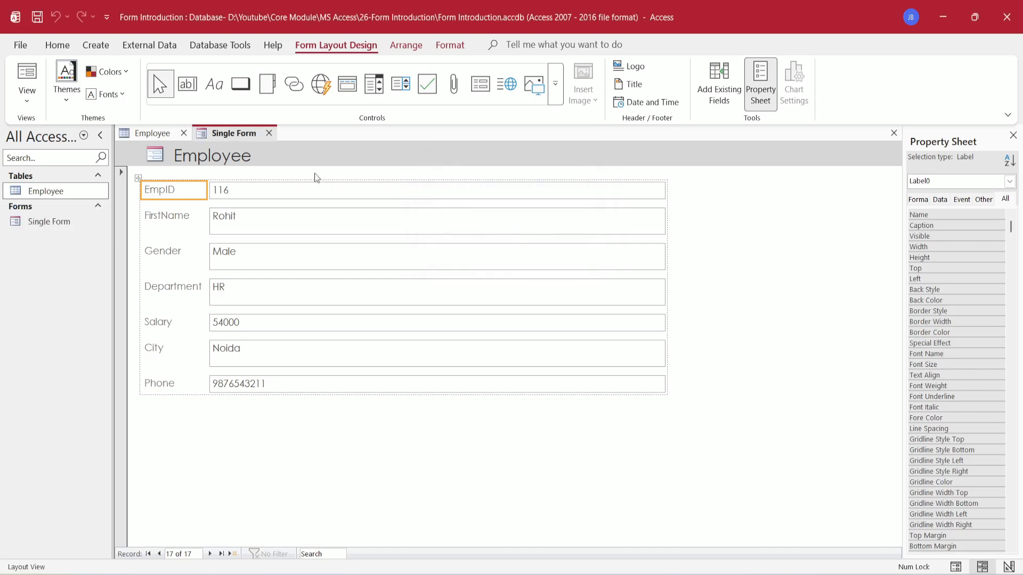
left_click(270, 134)
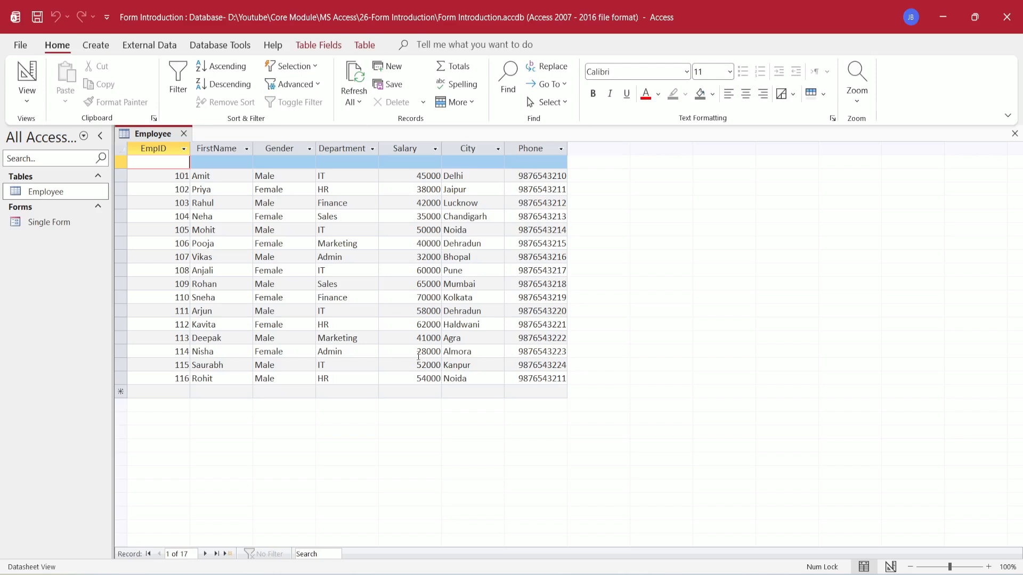
- Create a Multiple Items form from the Employee table and step forward and back through its records
left_click(97, 46)
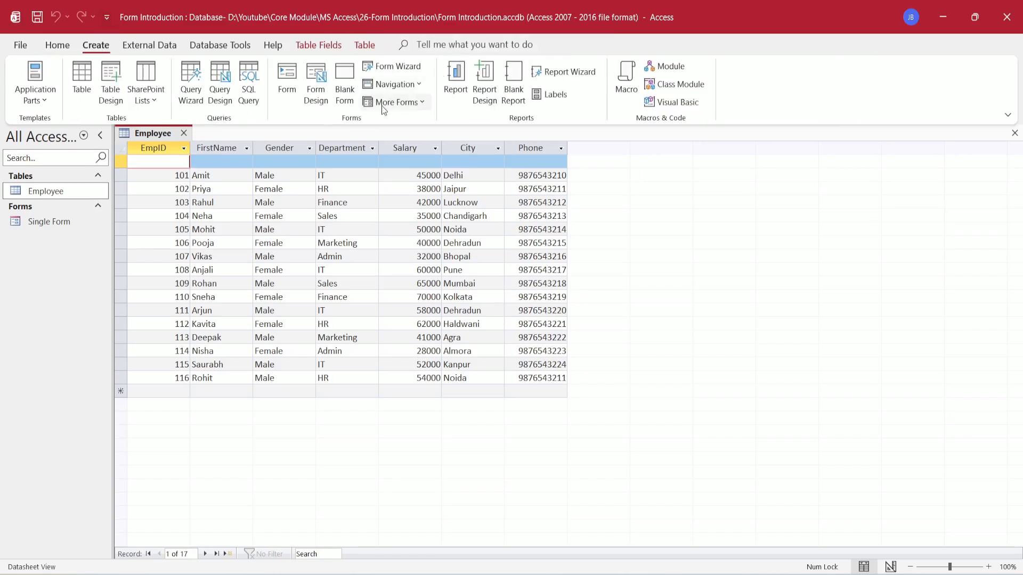
left_click(423, 103)
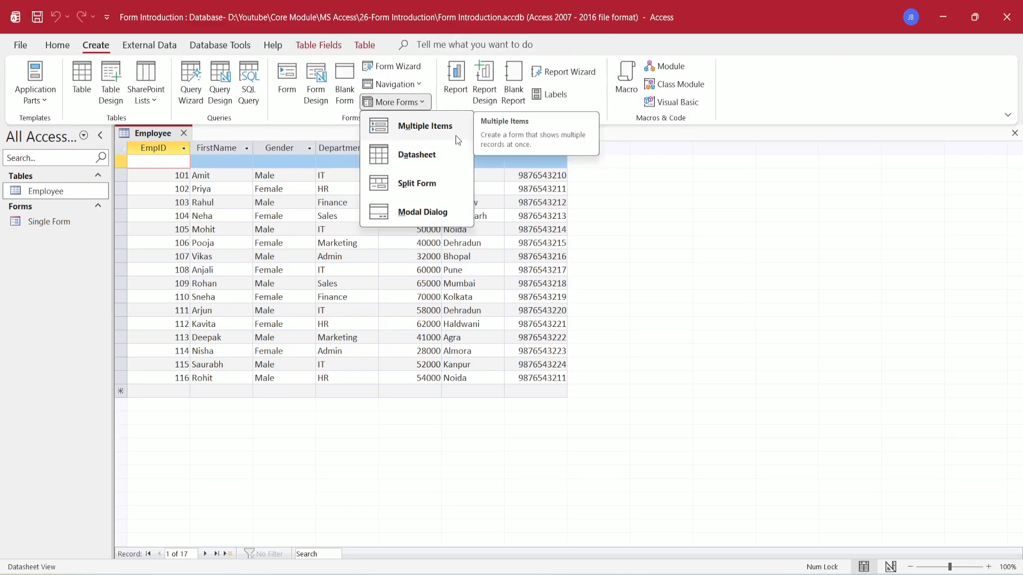
left_click(423, 130)
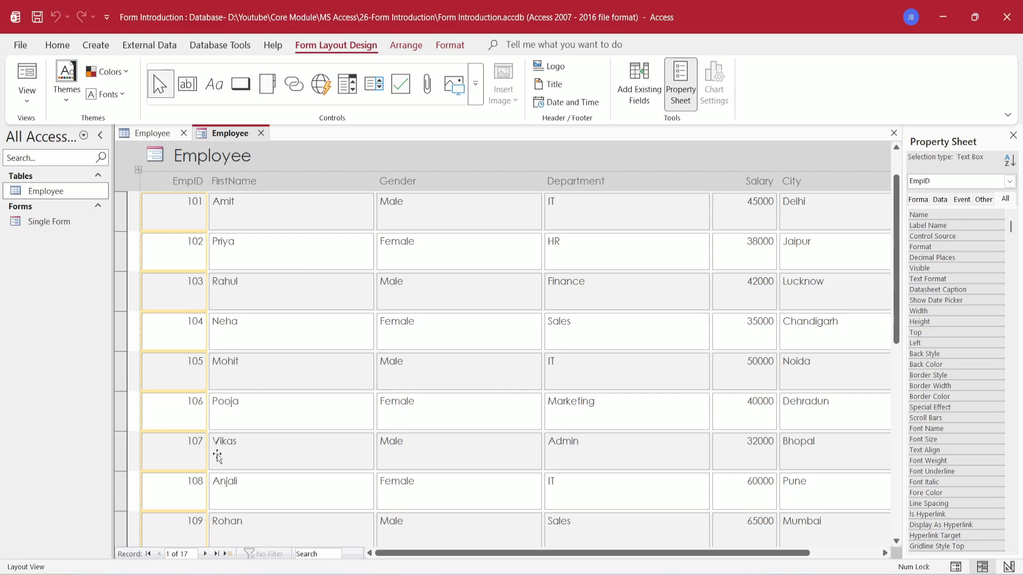
left_click(205, 554)
left_click(205, 555)
left_click(206, 554)
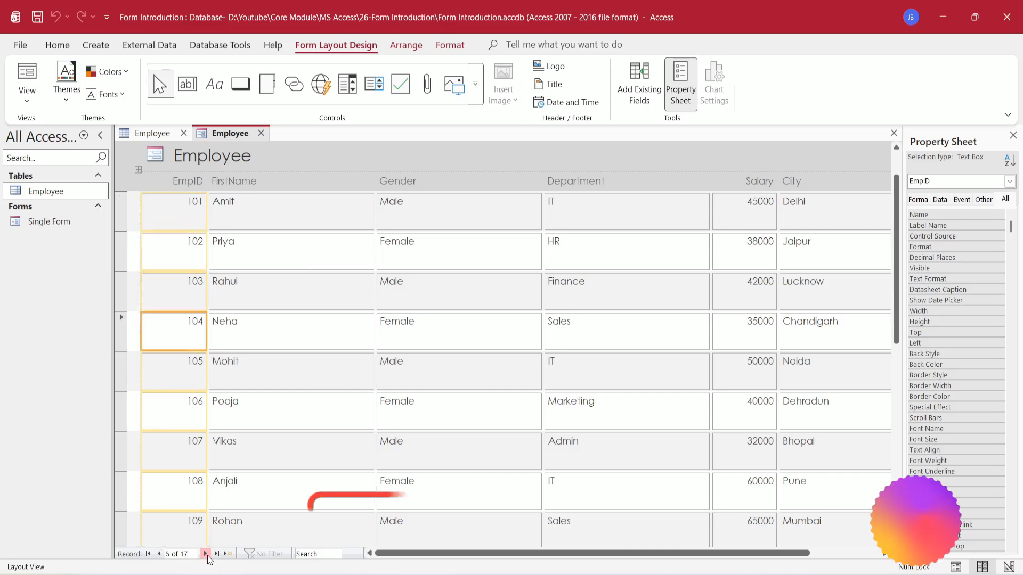
left_click(205, 554)
left_click(205, 555)
left_click(158, 554)
left_click(158, 554)
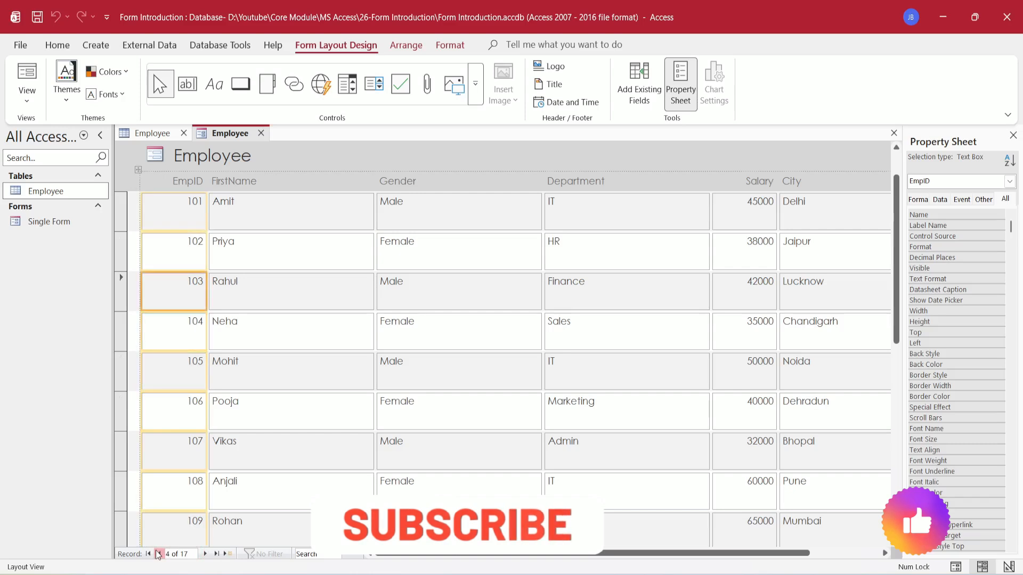
left_click(158, 554)
left_click(158, 554)
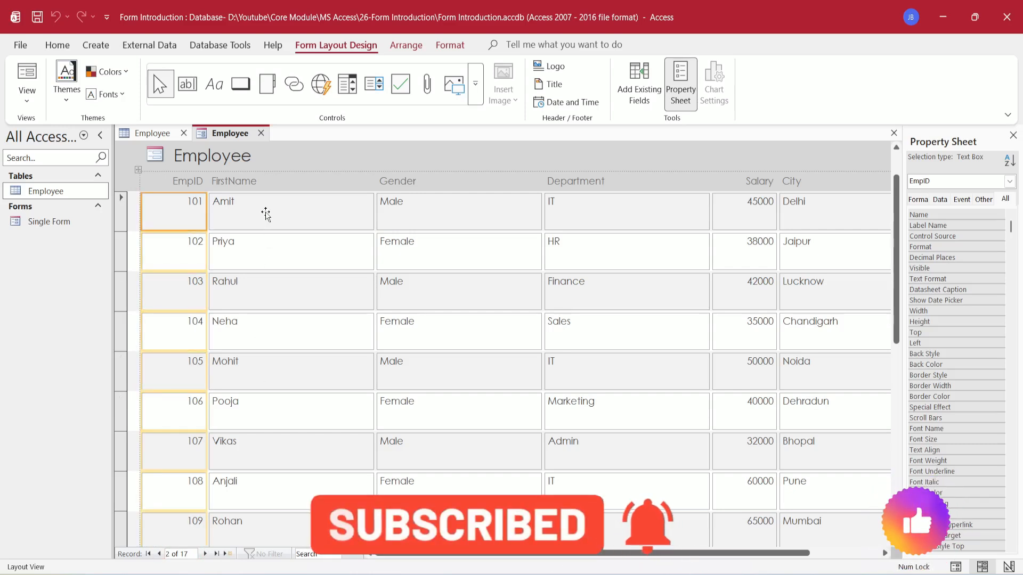
- Save the form as 'Multiple Form' and close it
key("ctrl+s")
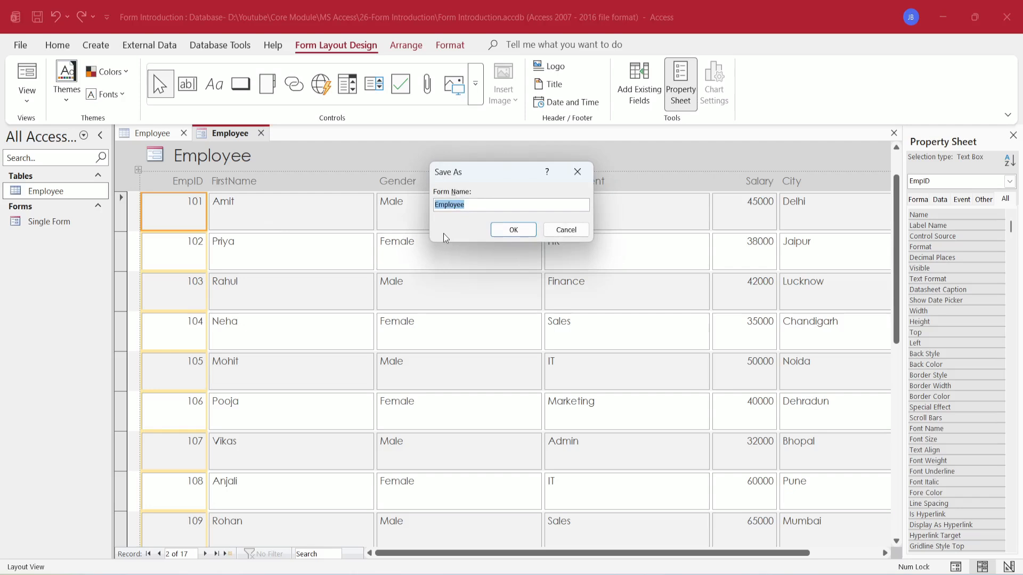
type("Multiple Form")
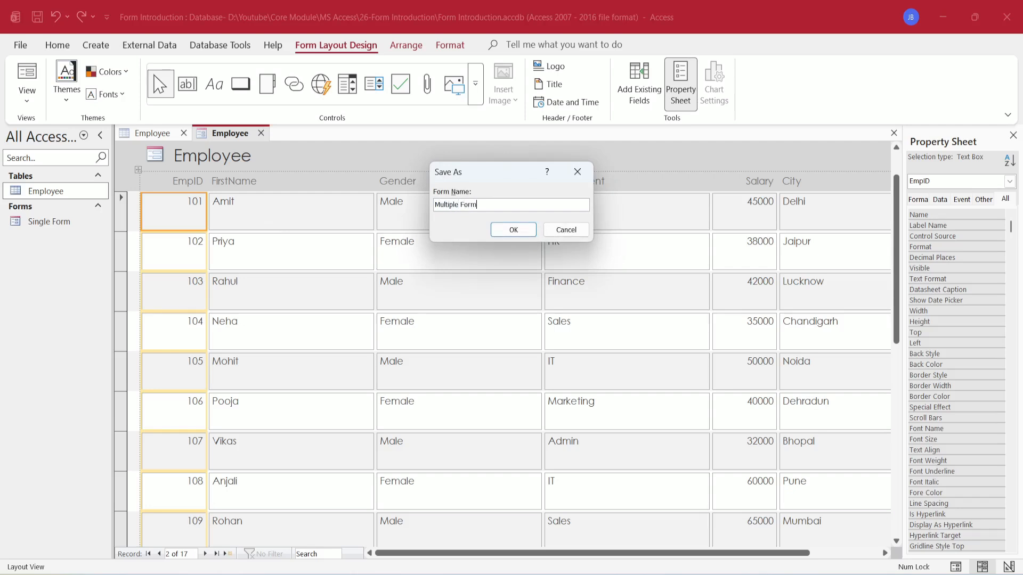
left_click(514, 230)
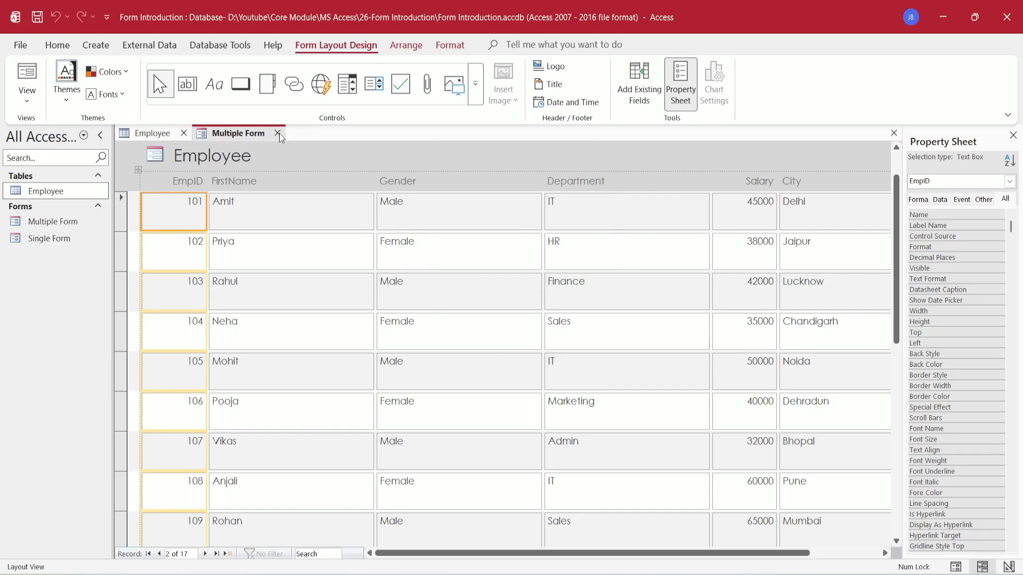
left_click(278, 134)
- Create a Datasheet form from the Employee table via More Forms
left_click(92, 46)
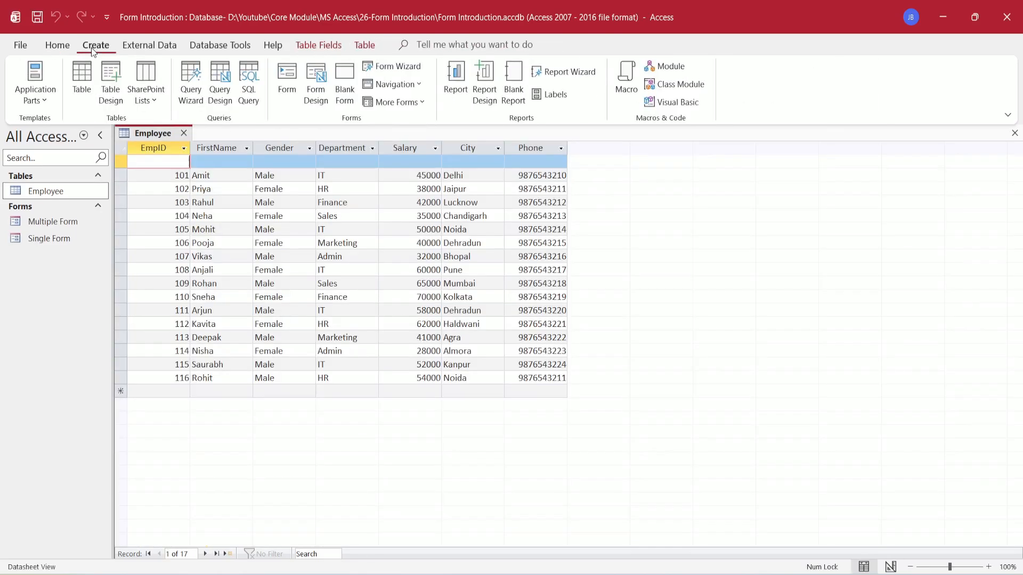
left_click(423, 103)
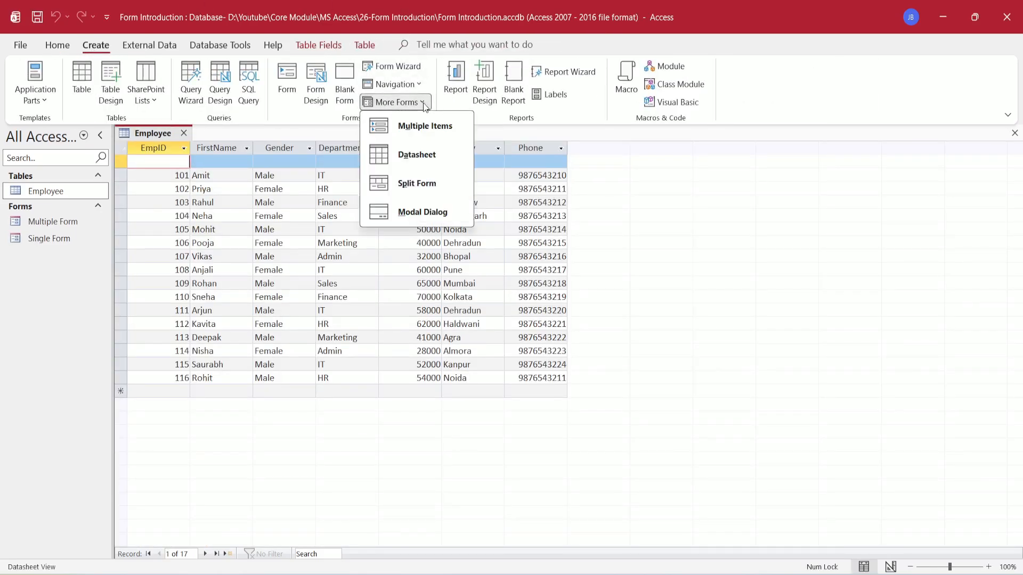
left_click(436, 157)
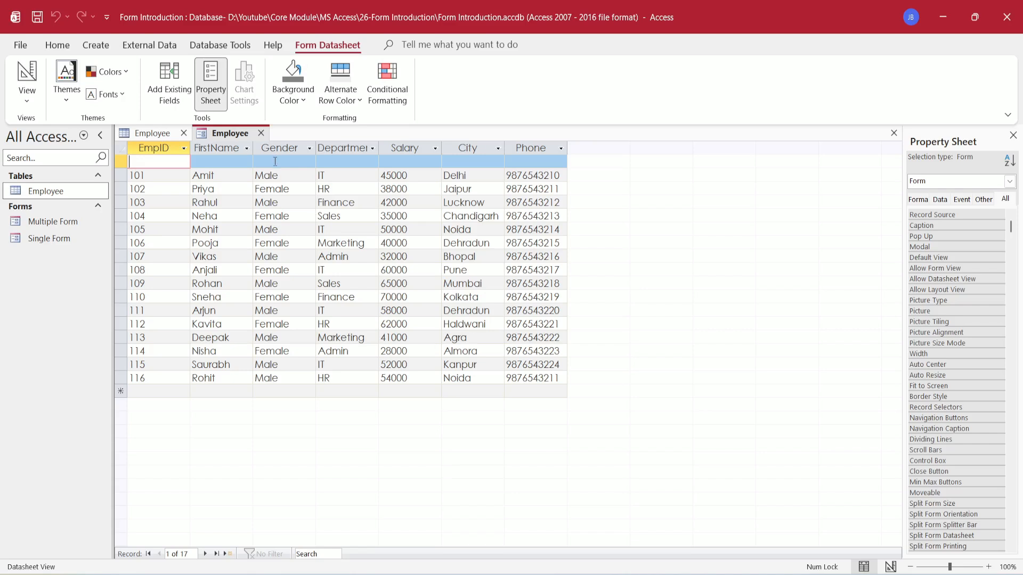
- Save the form as 'Datsheet form' and close it
key("ctrl+s")
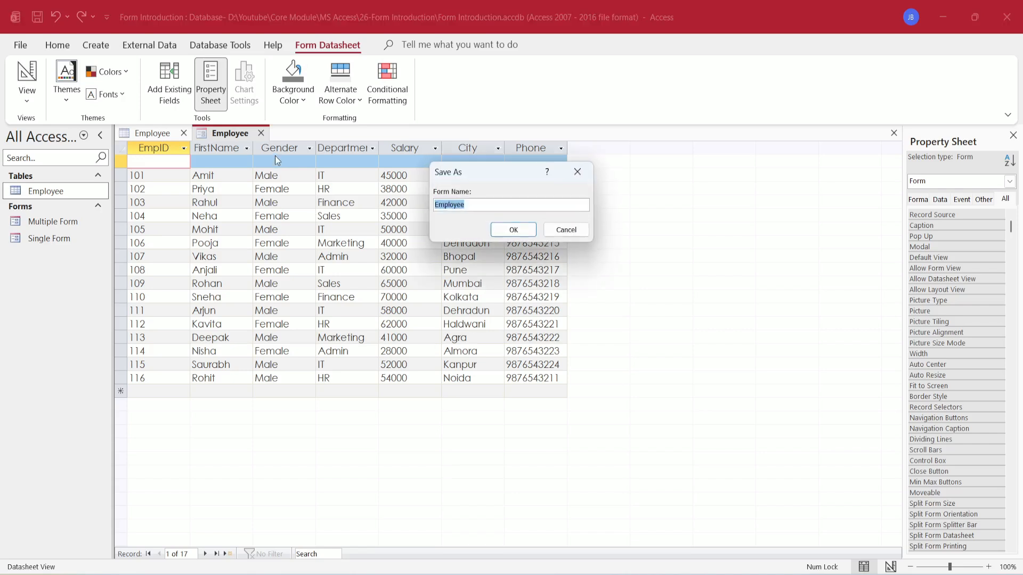
type("Datsheet form")
left_click(496, 228)
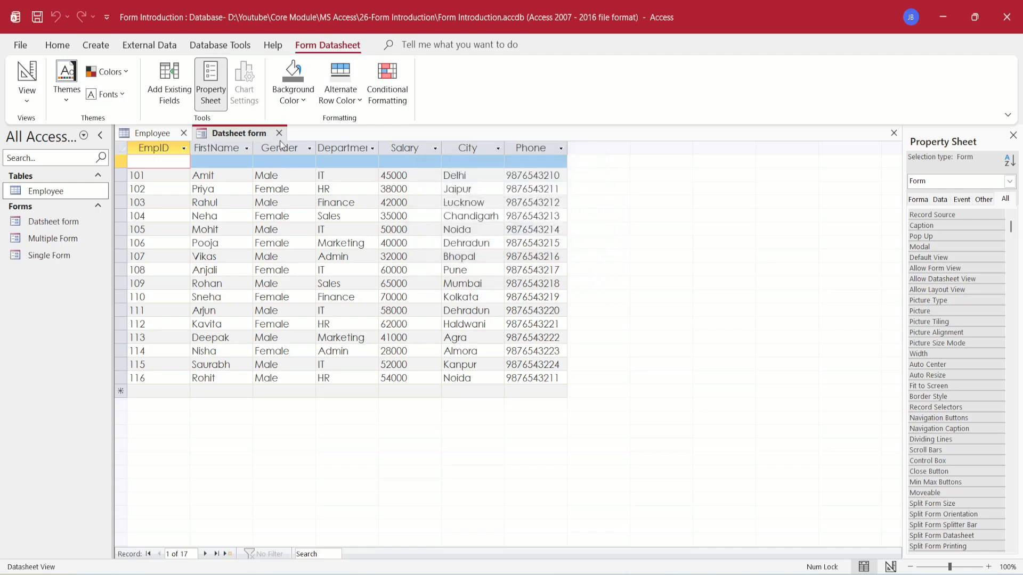
left_click(279, 134)
- Create a Split Form from the Employee table via More Forms
left_click(94, 46)
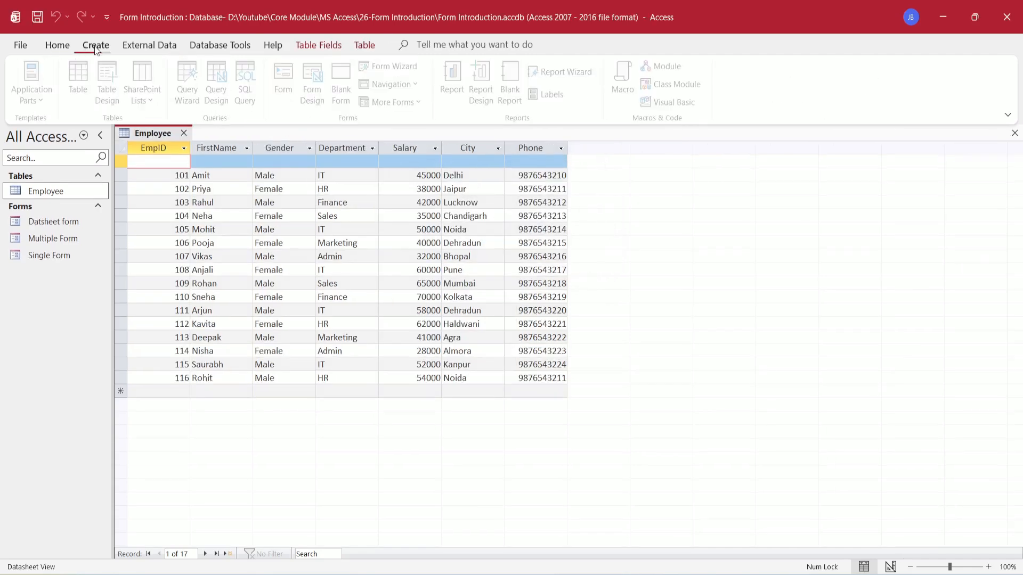
left_click(425, 105)
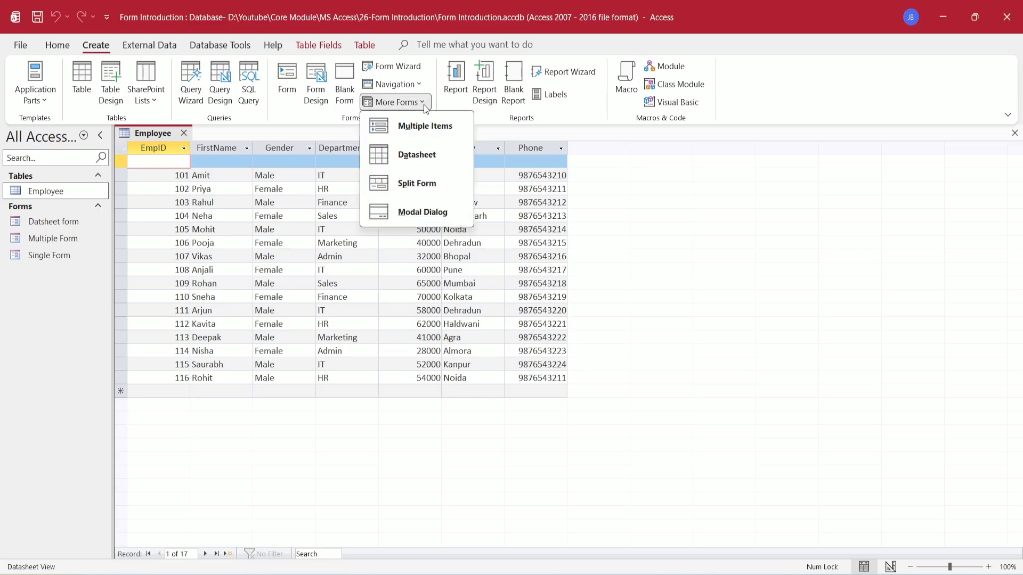
left_click(436, 186)
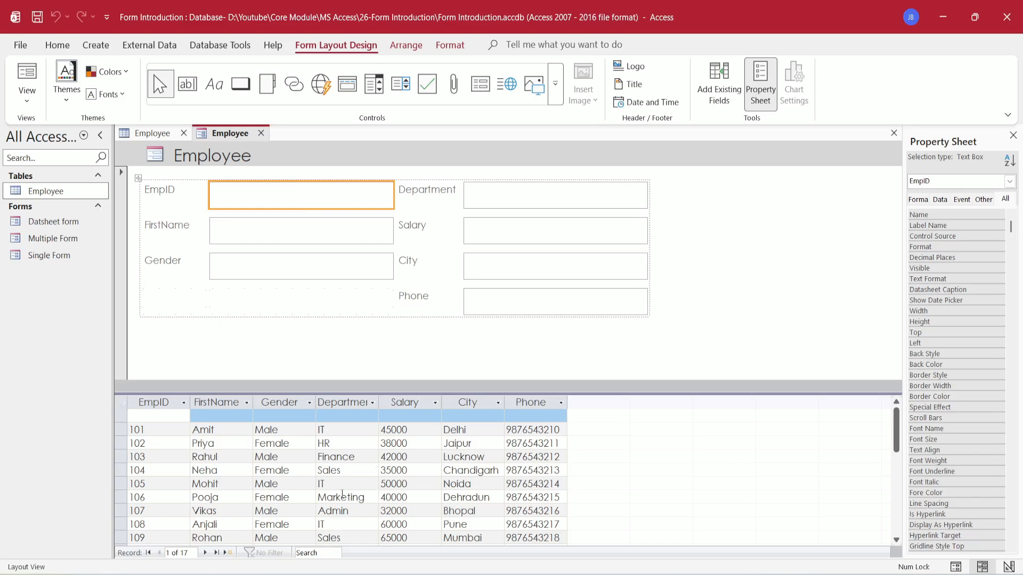
- Browse the split form's records, then start a new blank record at 18 of 18
left_click(205, 553)
left_click(205, 553)
left_click(205, 553)
left_click(206, 553)
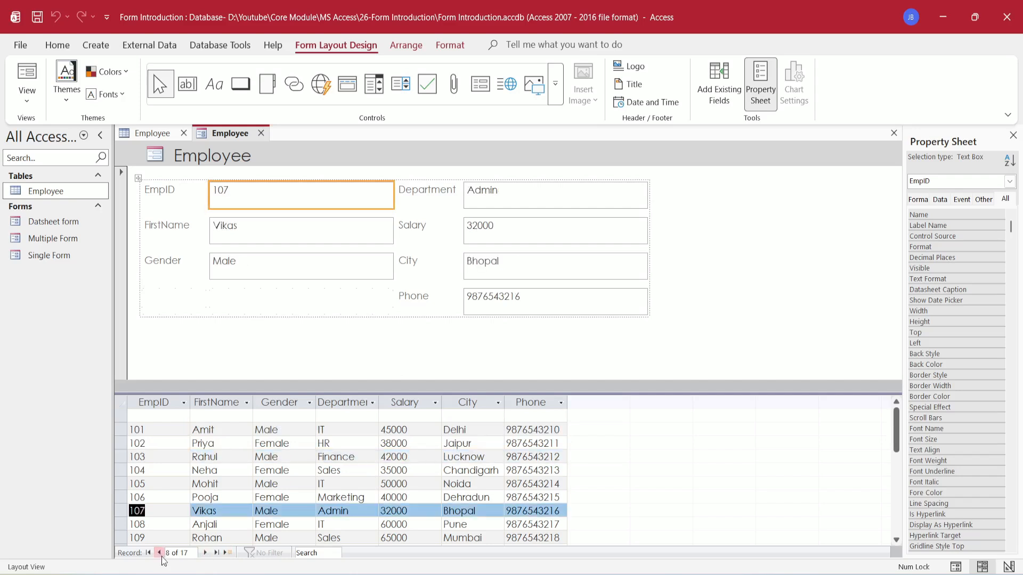
left_click(160, 553)
left_click(160, 554)
left_click(160, 554)
left_click(160, 554)
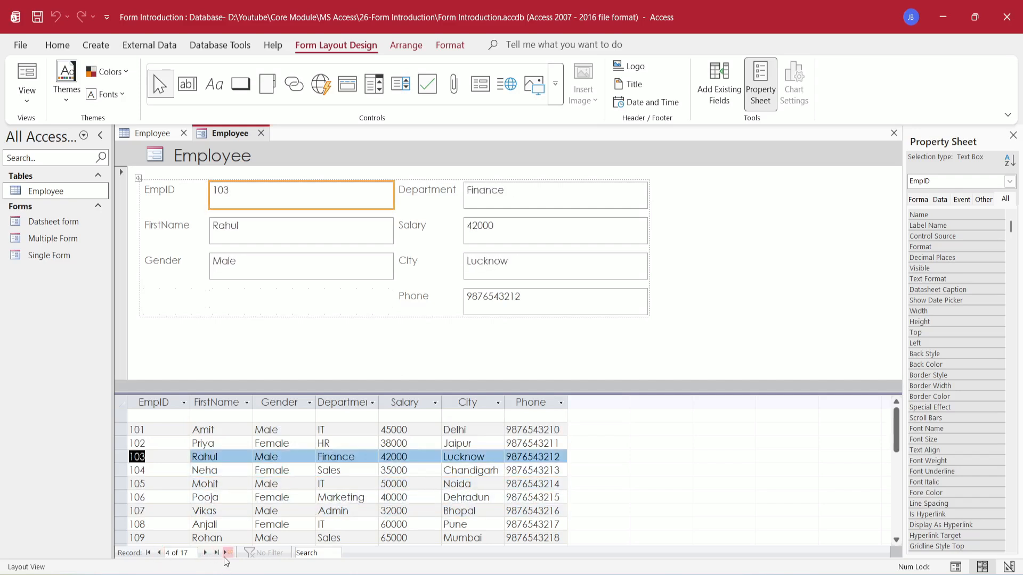
left_click(228, 554)
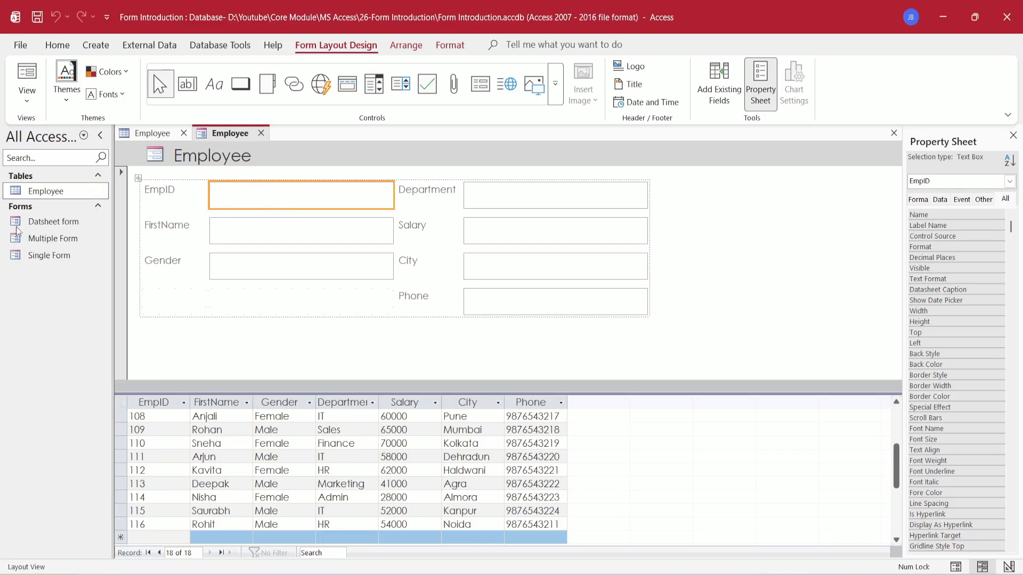
- Switch the split form to Form View and enter employee ID 117 with the employee's first name
left_click(29, 104)
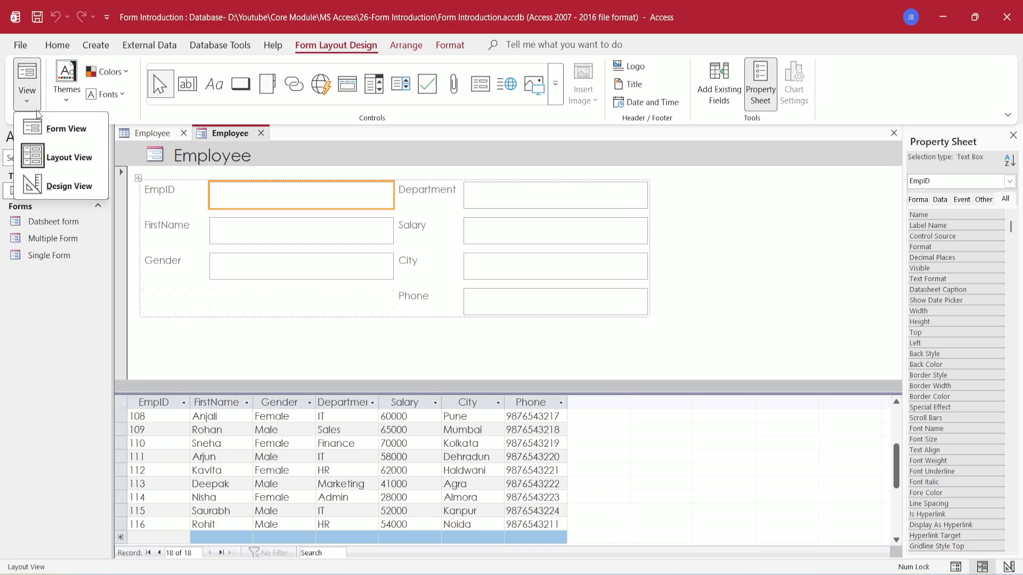
left_click(61, 129)
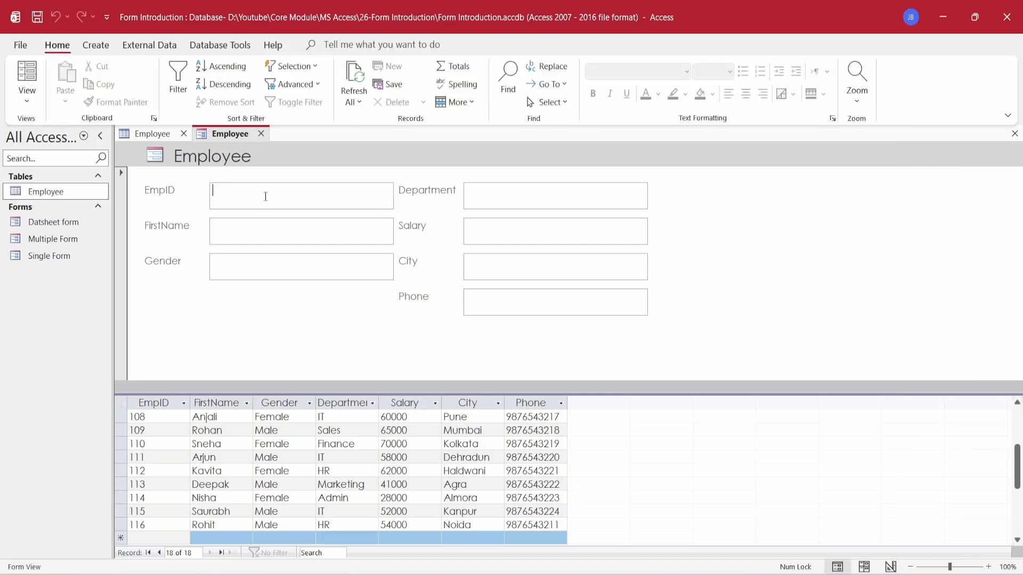
type("117")
key("Tab")
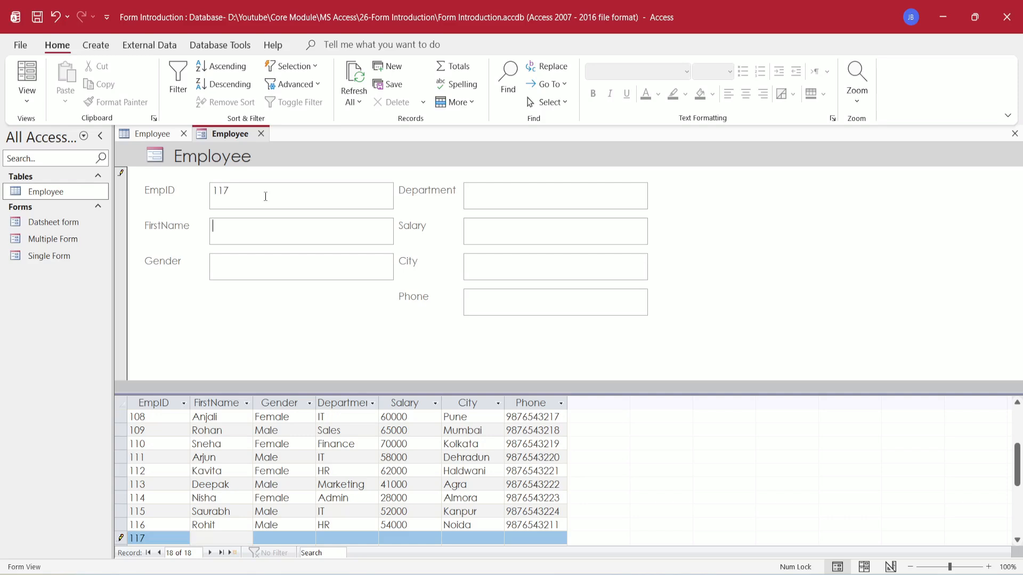
type("Neha")
key("Tab")
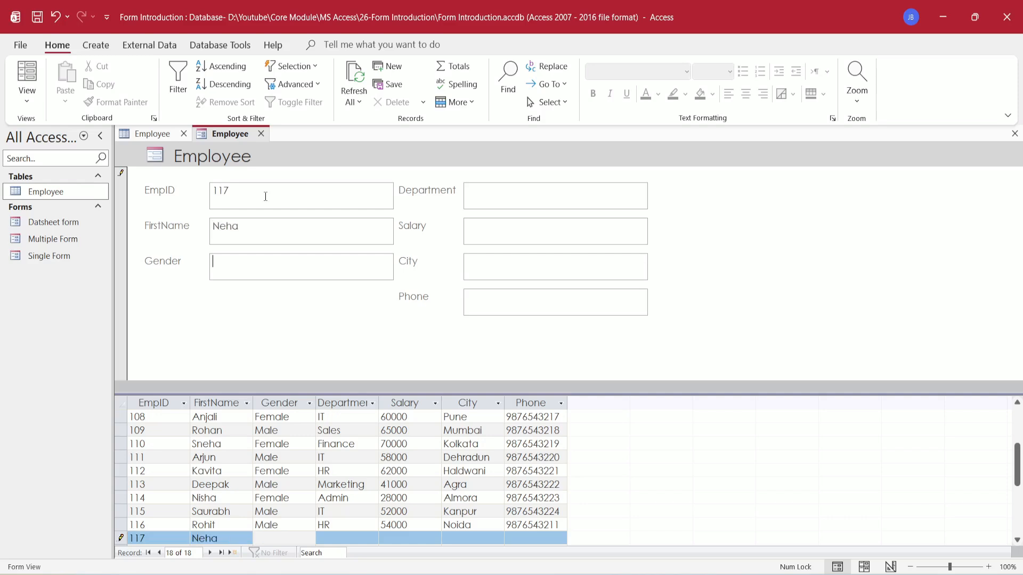
- Fill in Female, IT, salary 50000, Noida and the employee's phone number
key("Tab")
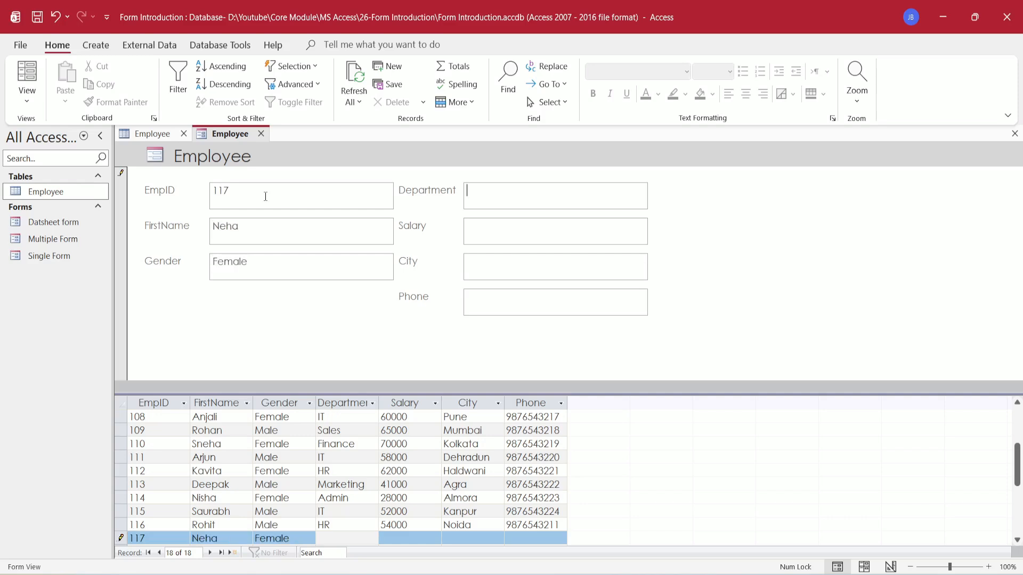
key("Tab")
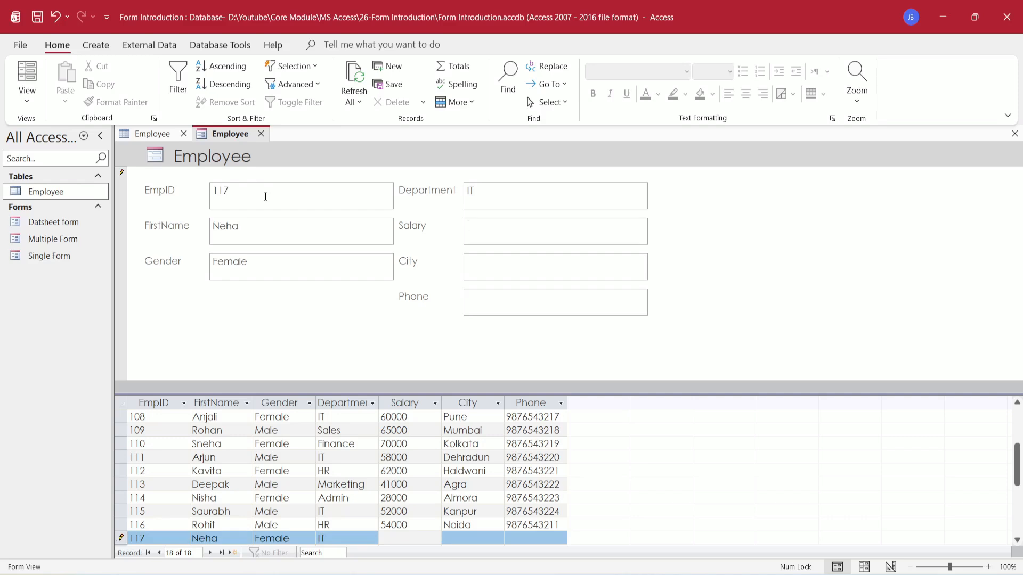
key("Tab")
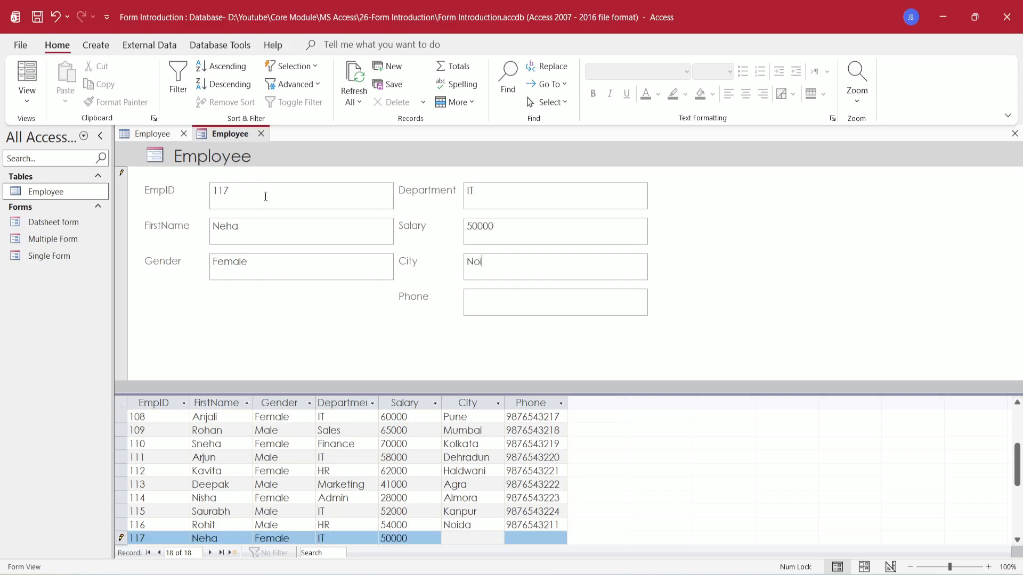
key("Tab")
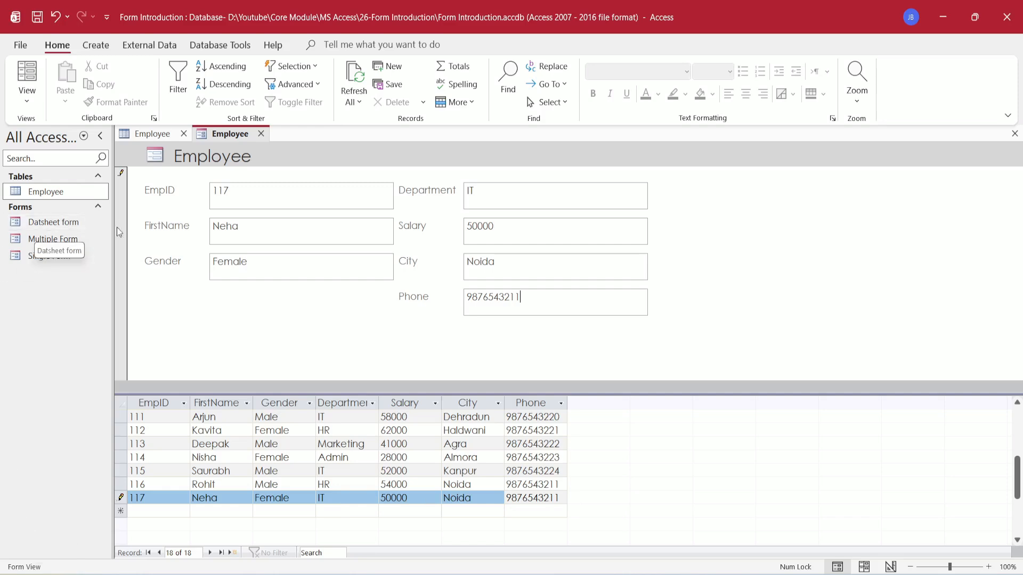
- Save the form as 'Split Form', close it, and bring up the More Forms list
key("ctrl+s")
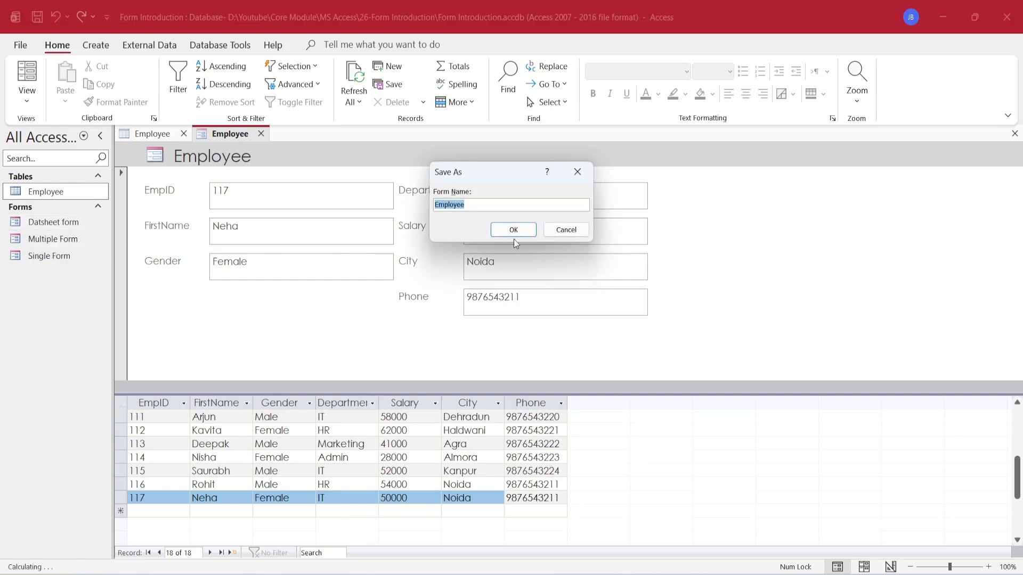
key("BackSpace")
type("Split Form")
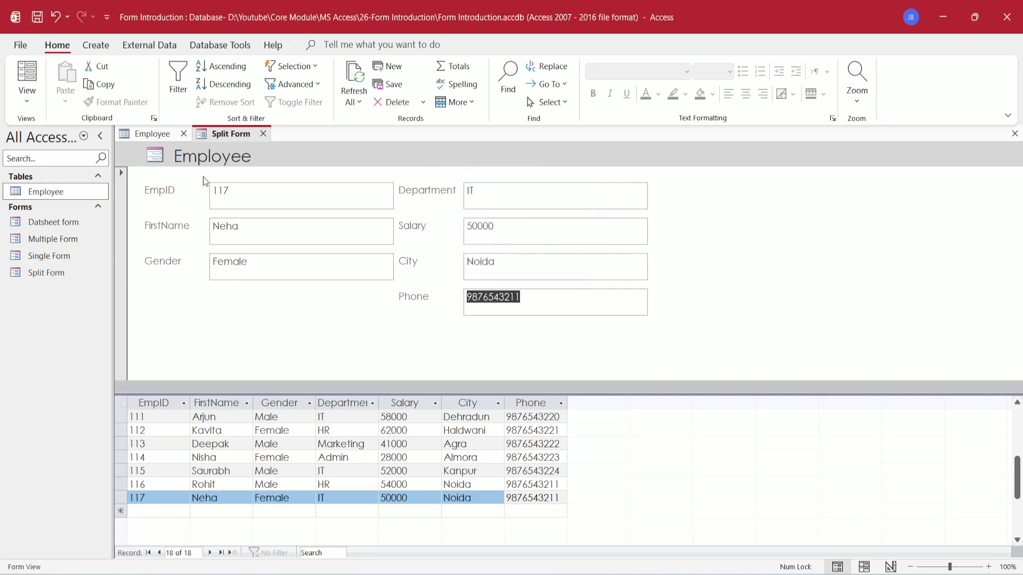
left_click(263, 134)
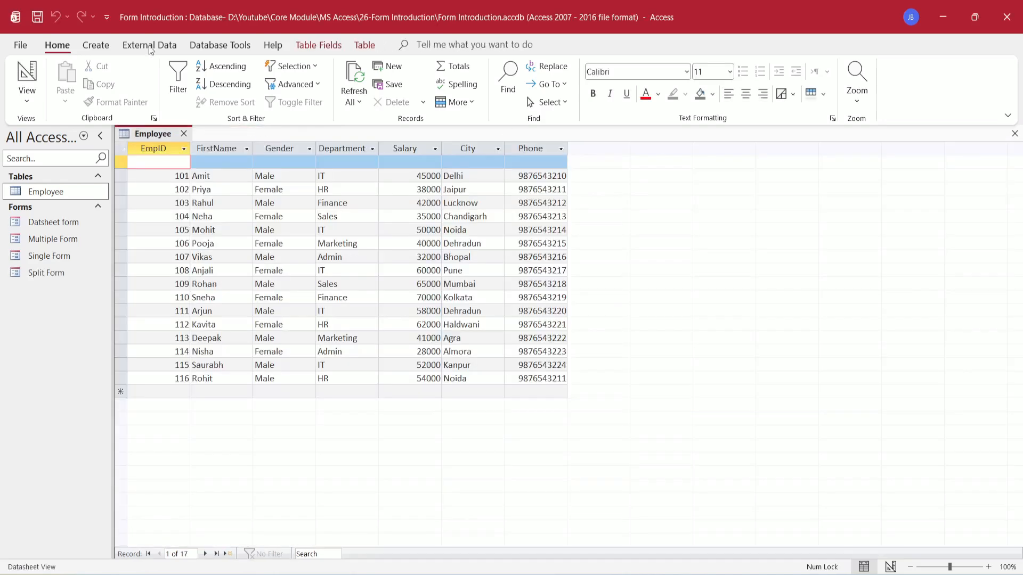
left_click(96, 44)
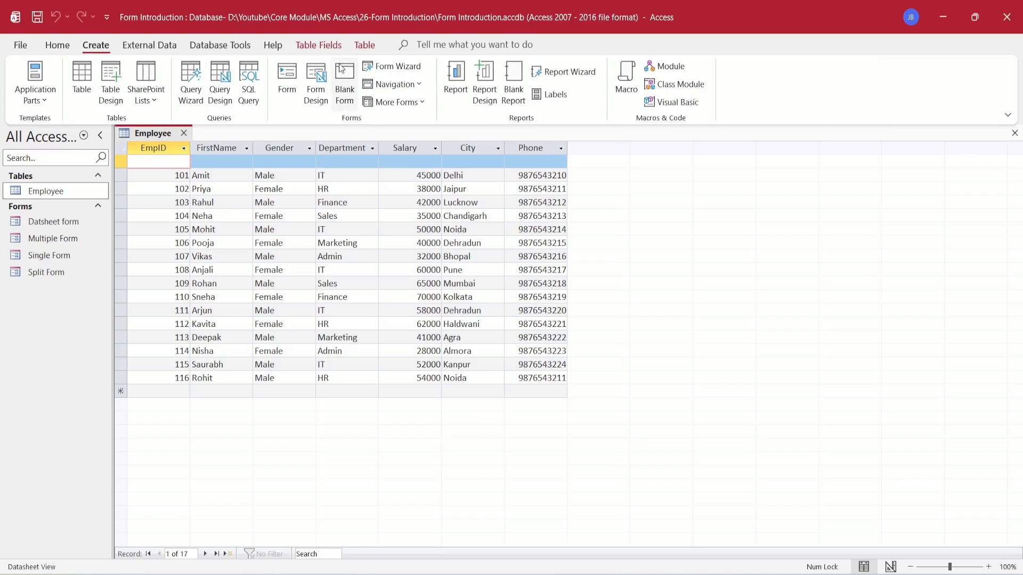
left_click(424, 99)
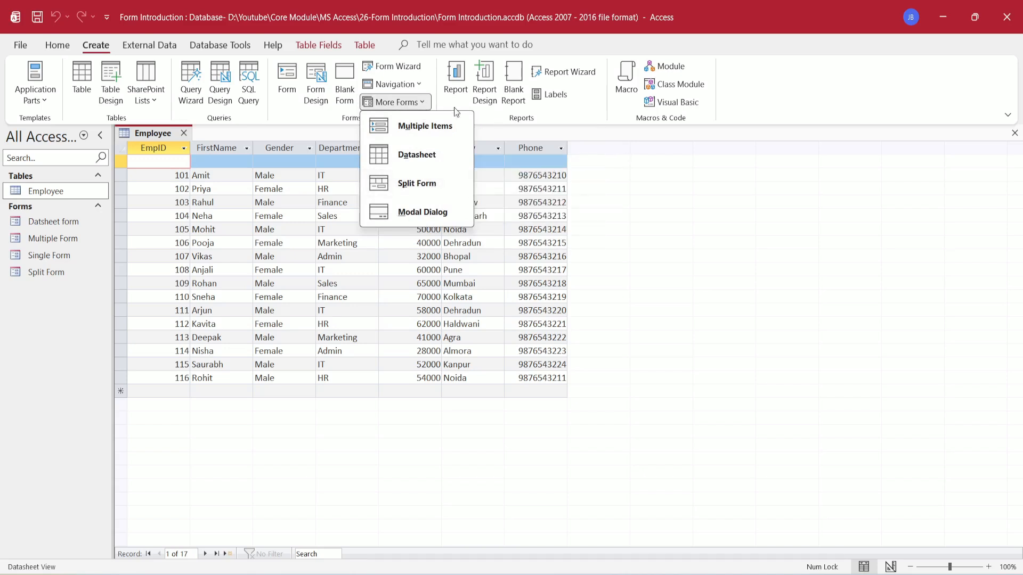
- Dismiss the More Forms list and launch the Form Wizard on the Employee table
left_click(627, 200)
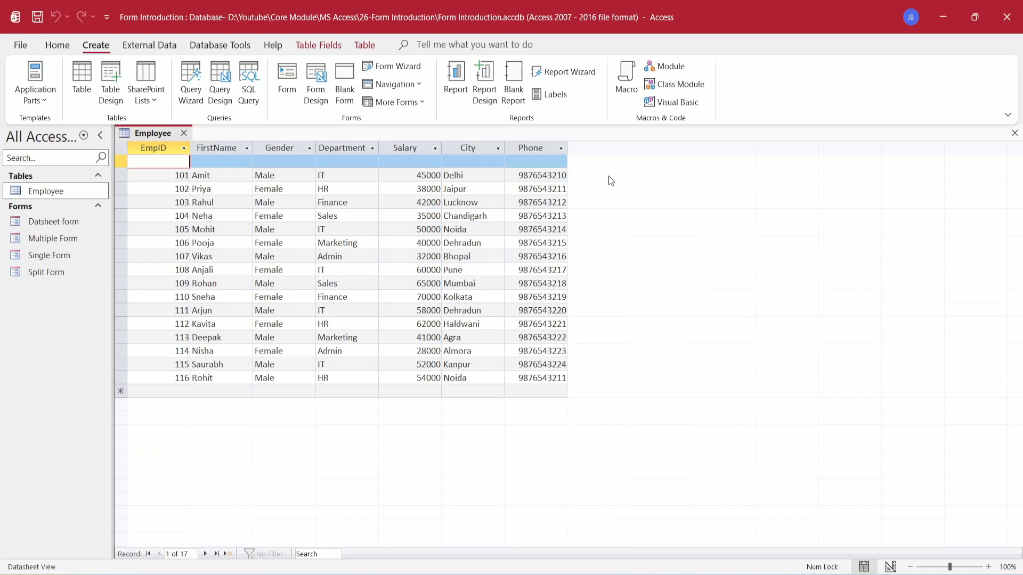
left_click(409, 73)
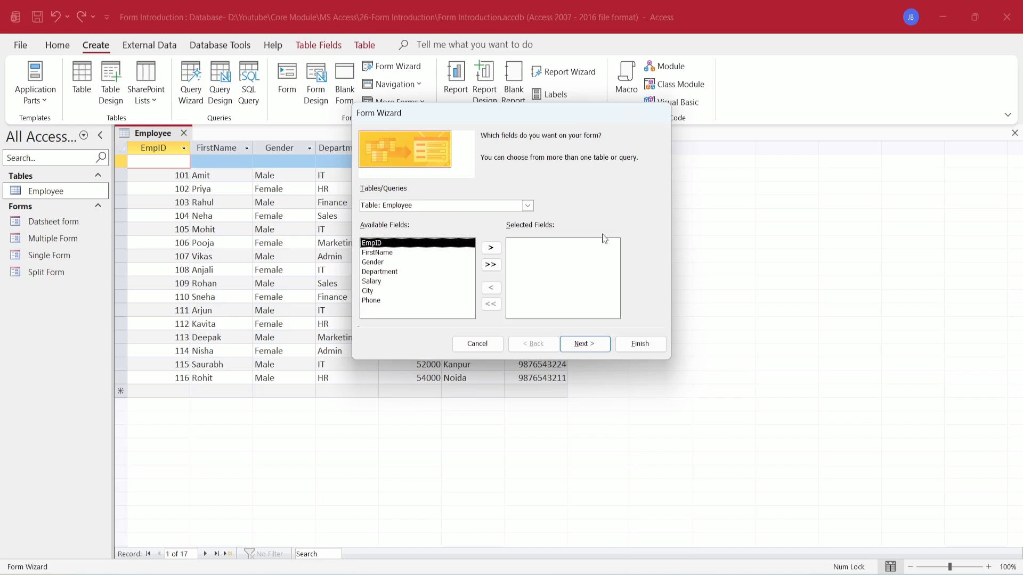
- Keep Table: Employee as the source and add all seven fields to the wizard
left_click(394, 208)
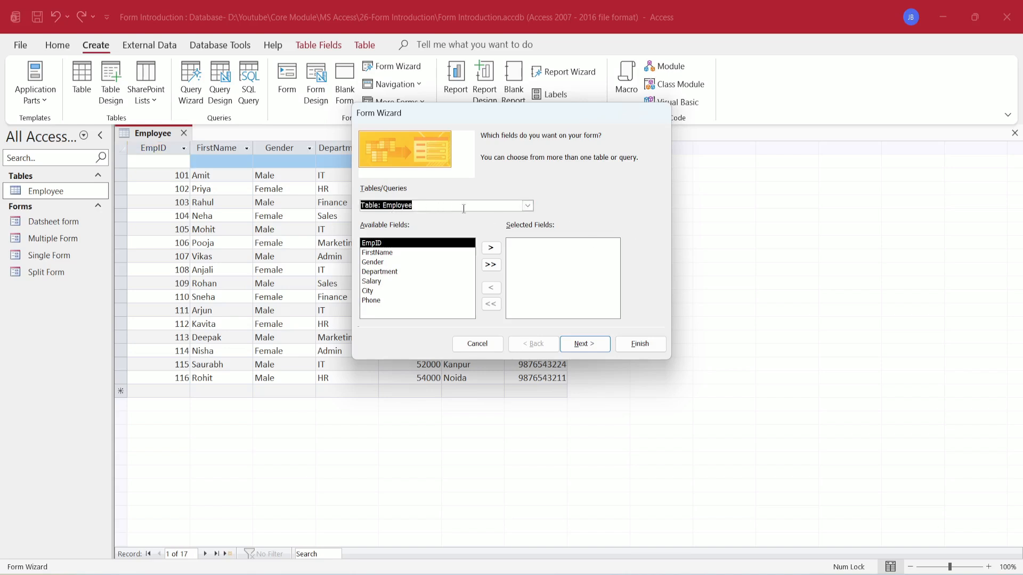
left_click(528, 206)
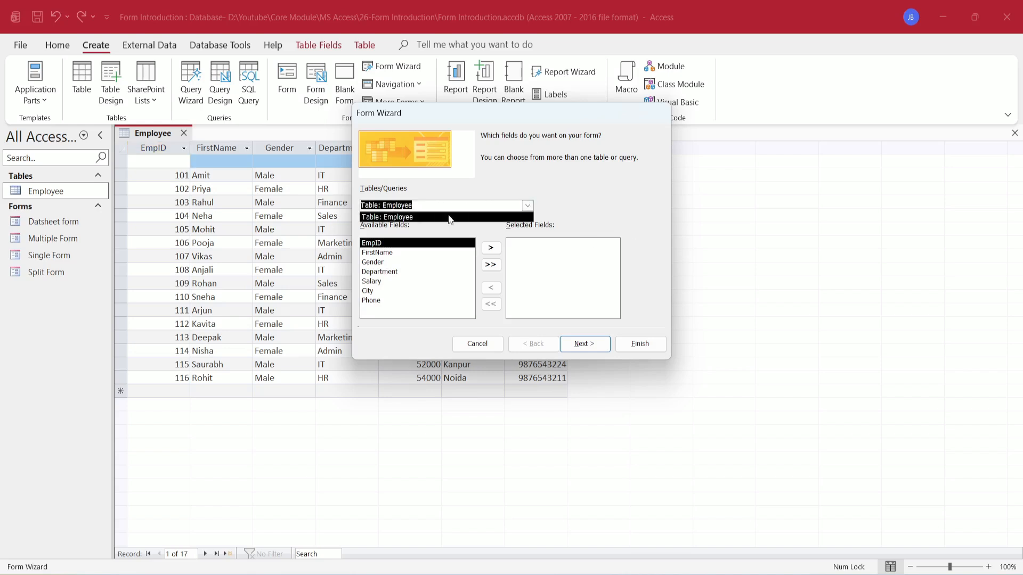
left_click(494, 247)
left_click(495, 250)
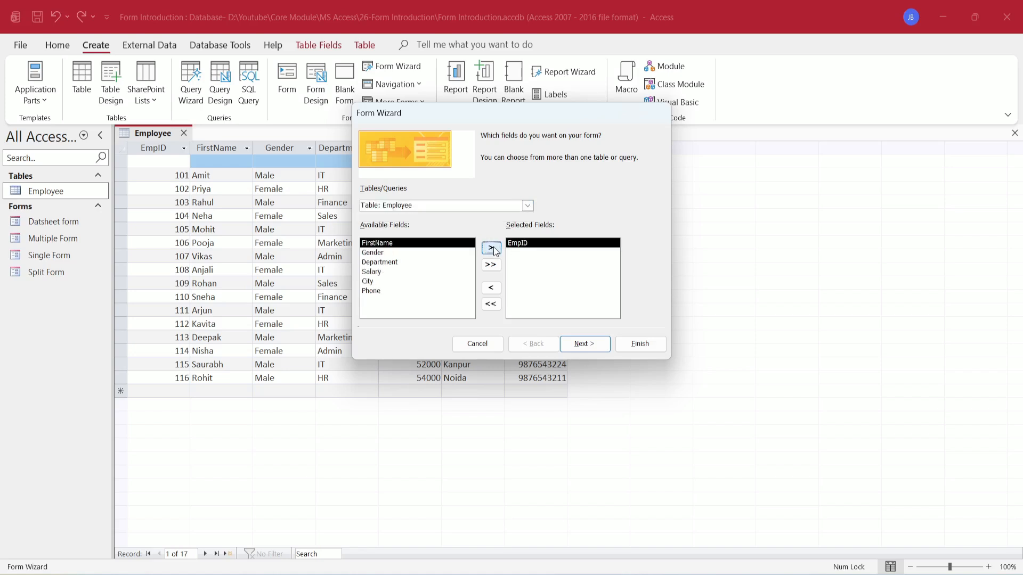
left_click(495, 249)
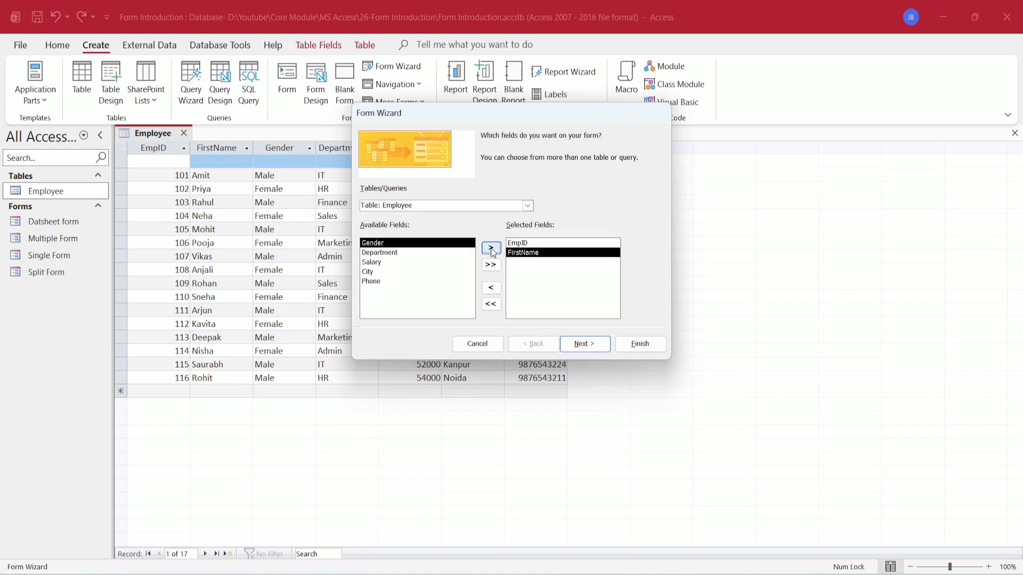
left_click(491, 266)
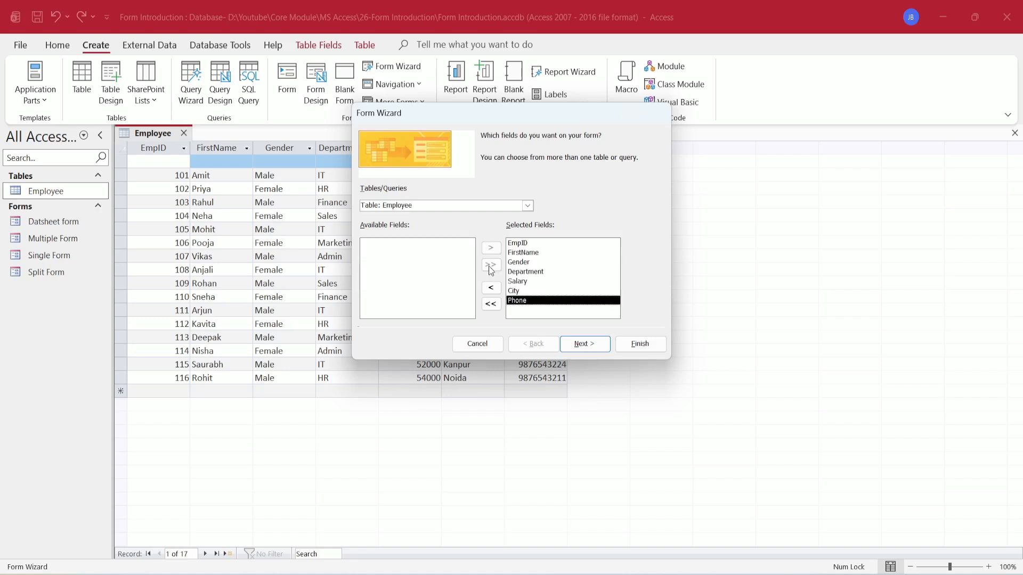
- Accept the Columnar layout and title the form 'Employee Wizard'
left_click(590, 346)
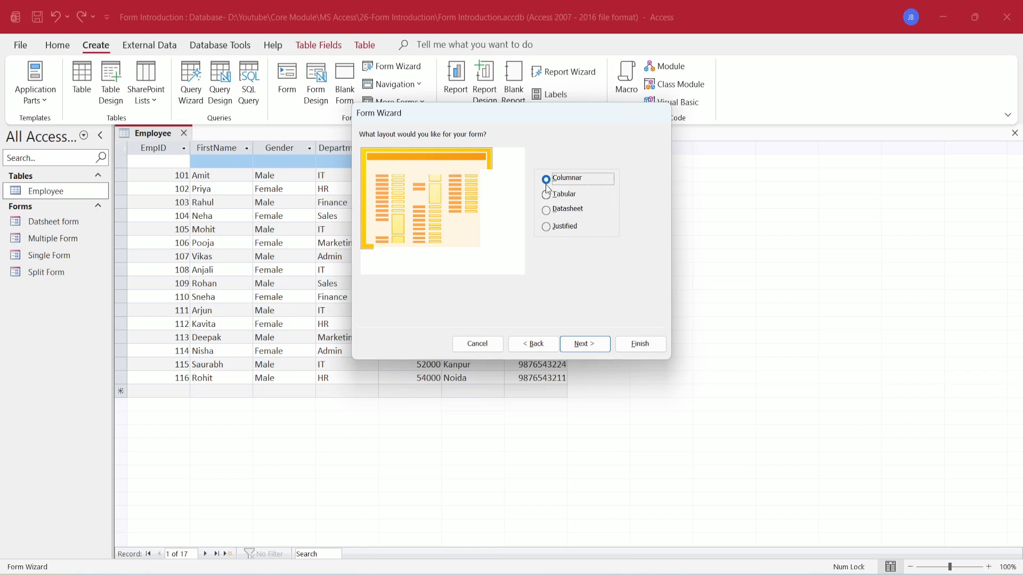
left_click(600, 345)
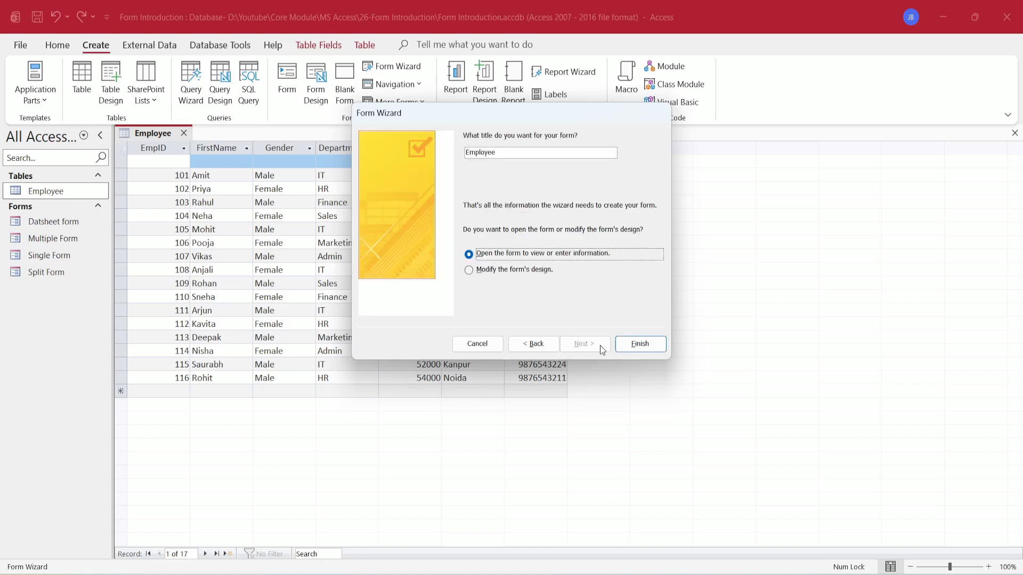
left_click(512, 154)
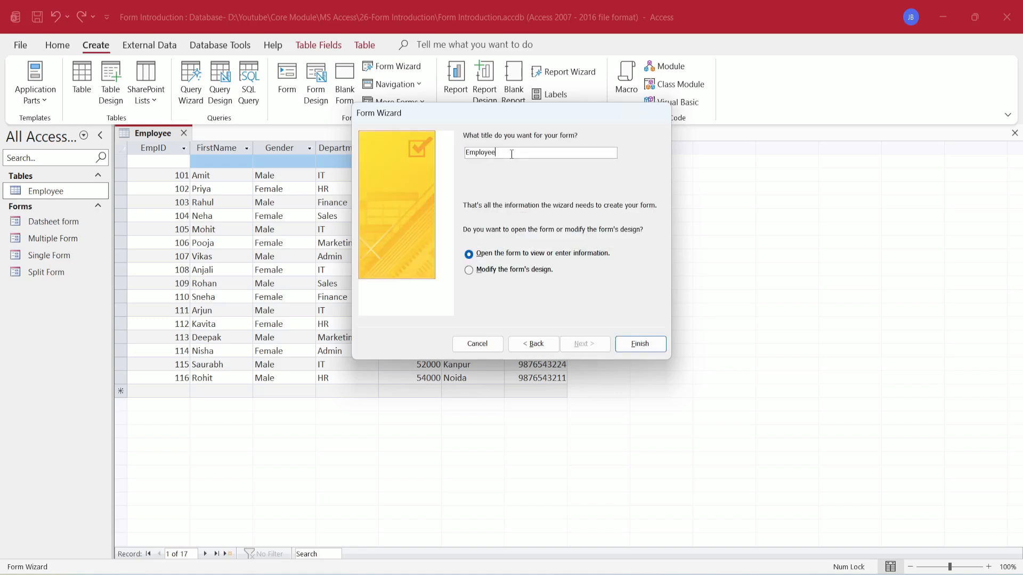
type("Wizard")
- Finish the wizard and page forward to record 5 of 18, employee 104
left_click(640, 344)
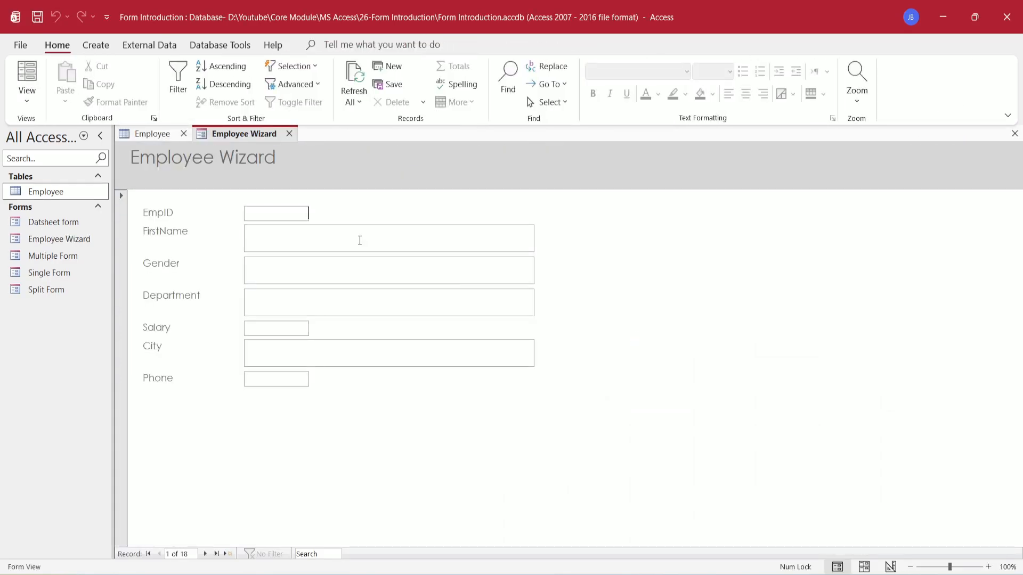
left_click(205, 554)
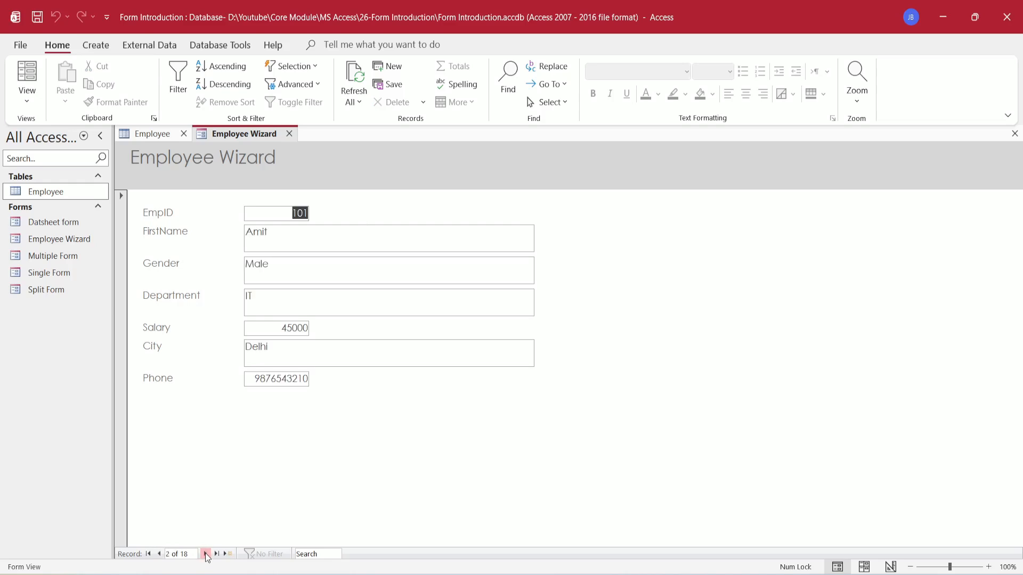
left_click(205, 554)
left_click(206, 554)
left_click(206, 553)
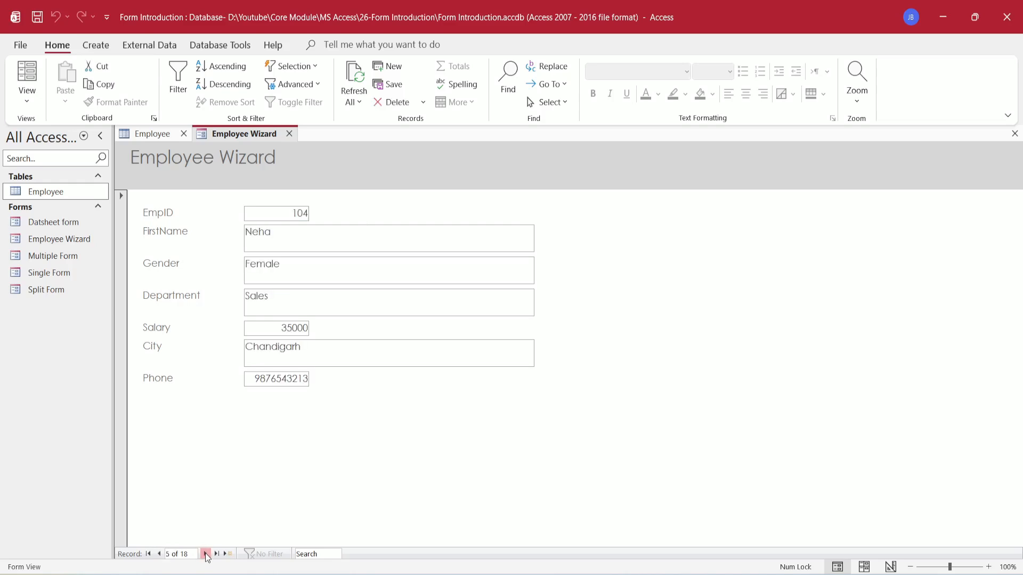